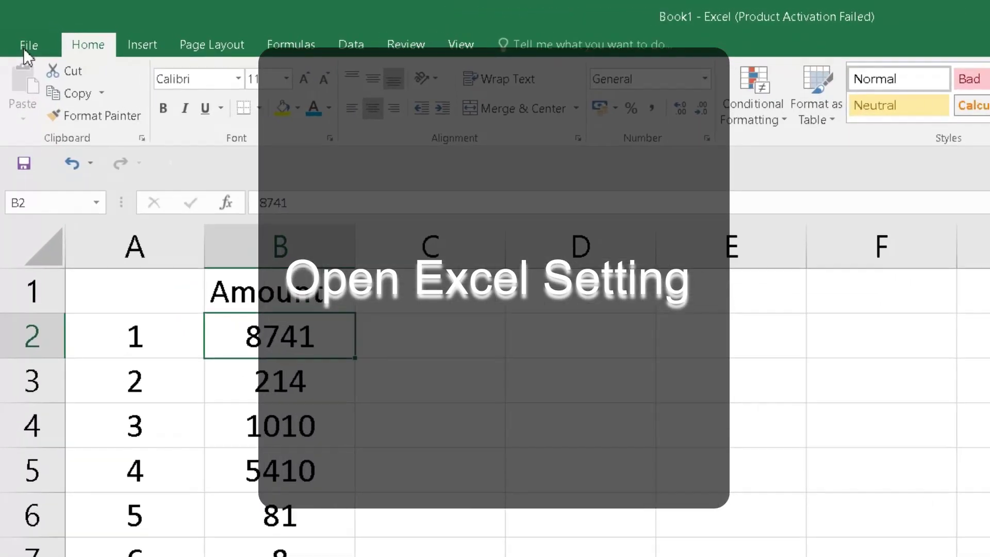
- Tick Developer under Main Tabs in Excel Options' Customize Ribbon and confirm
{"action": "left_click", "coordinate": [27, 45]}
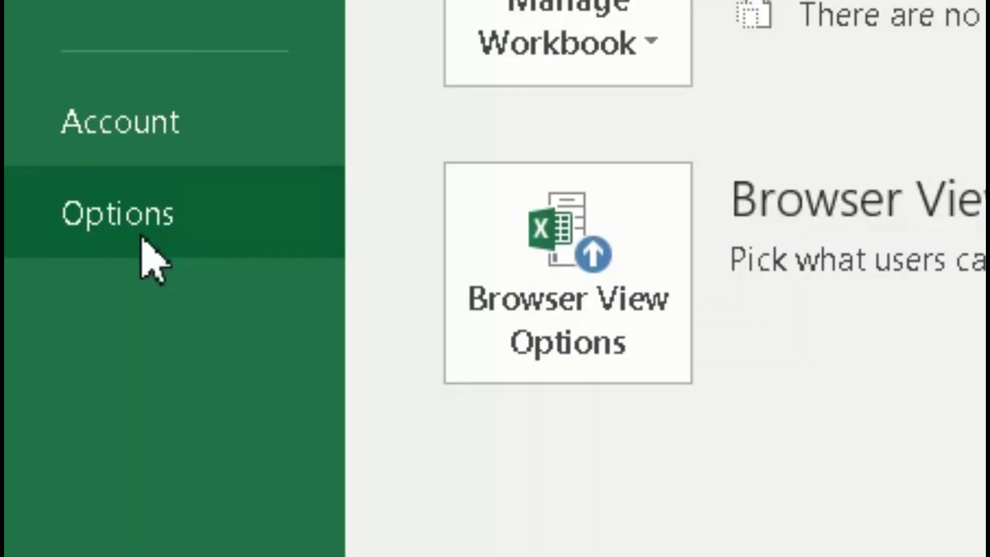
{"action": "left_click", "coordinate": [85, 444]}
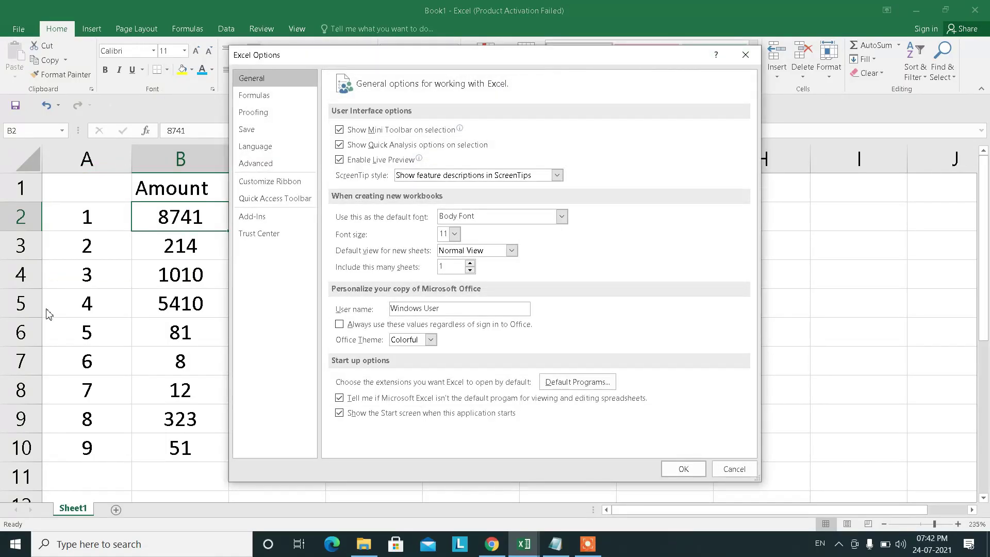
{"action": "left_click_drag", "start_coordinate": [407, 62], "coordinate": [394, 54]}
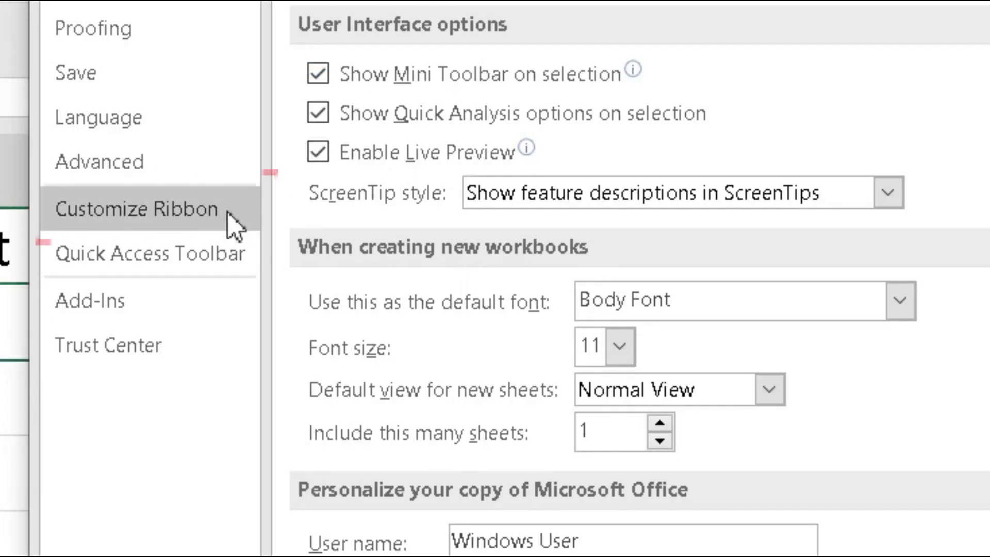
{"action": "left_click", "coordinate": [234, 226]}
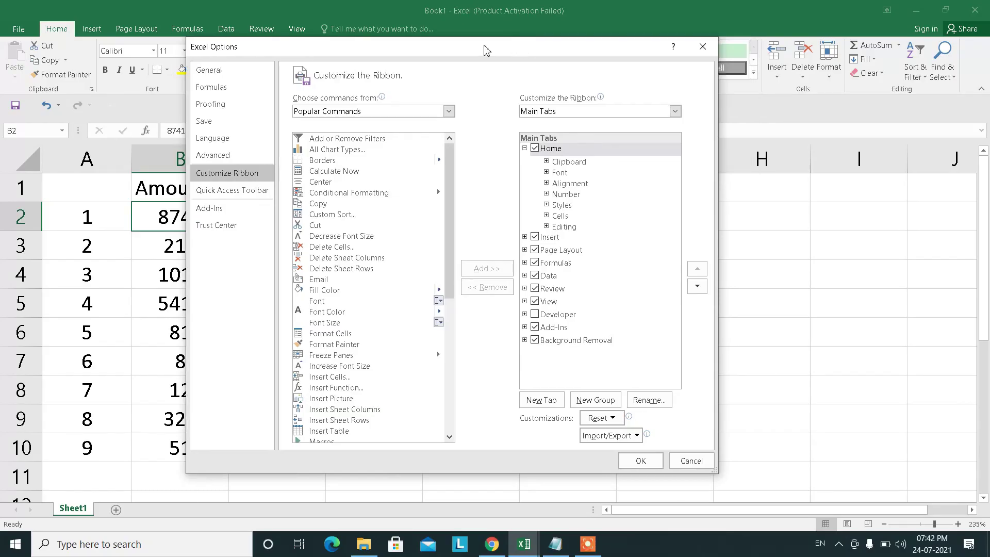
{"action": "left_click_drag", "start_coordinate": [485, 50], "coordinate": [453, 44]}
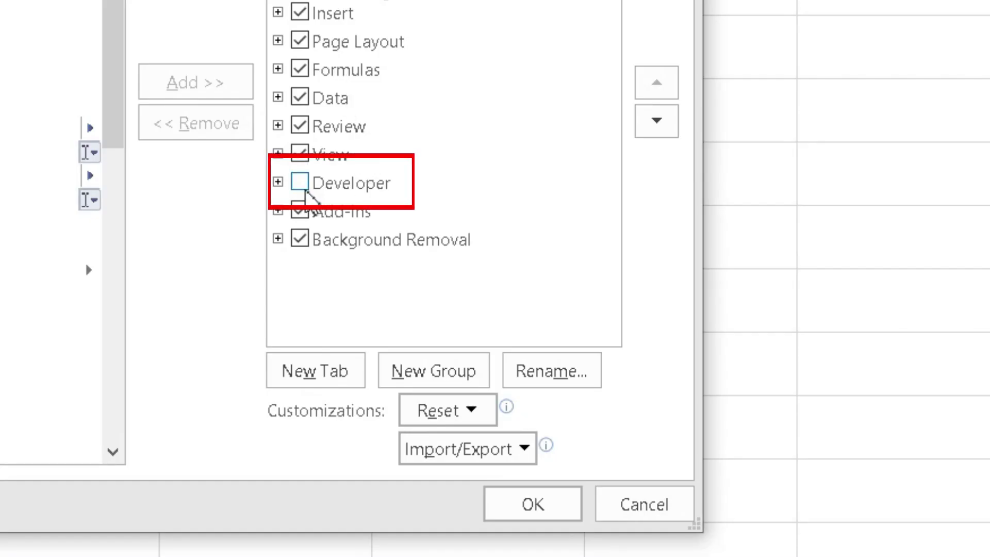
{"action": "left_click", "coordinate": [303, 189]}
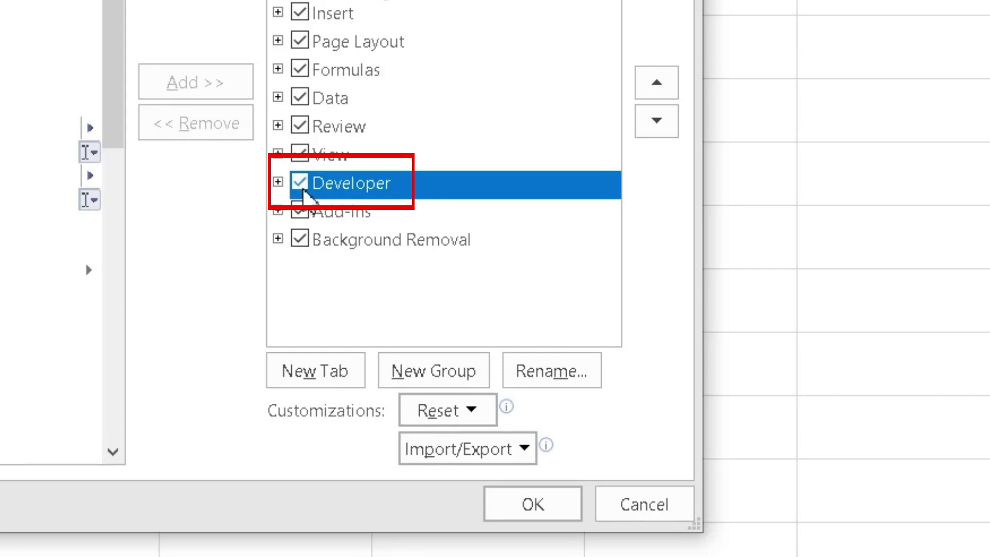
{"action": "left_click", "coordinate": [536, 515]}
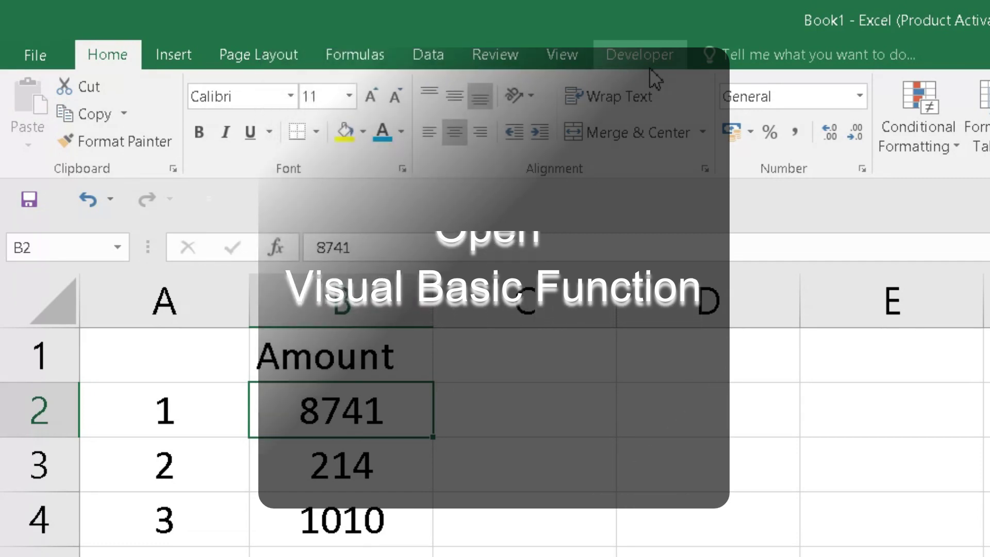
- Launch the Visual Basic editor from the Developer tab and insert a new Module1 into Book1
{"action": "left_click", "coordinate": [645, 53]}
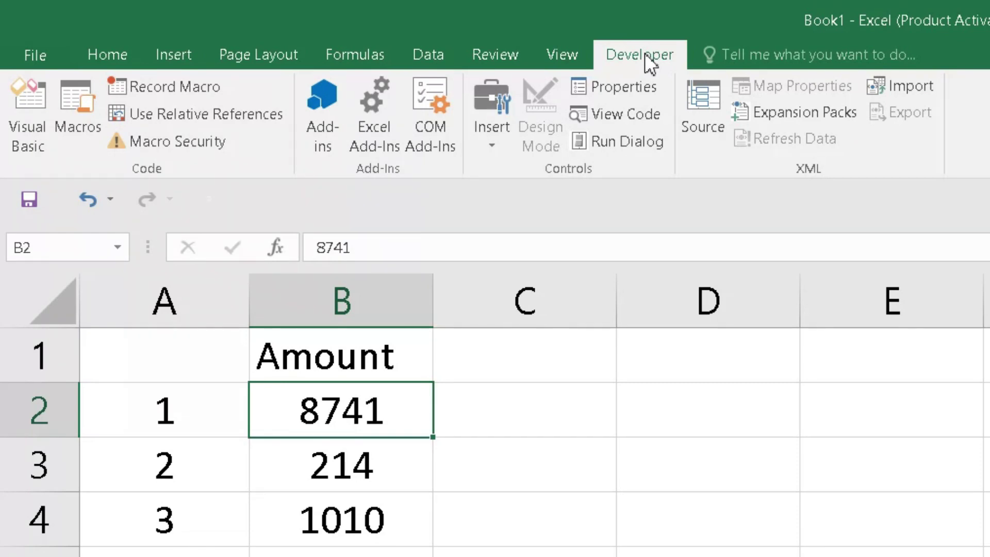
{"action": "left_click", "coordinate": [37, 135]}
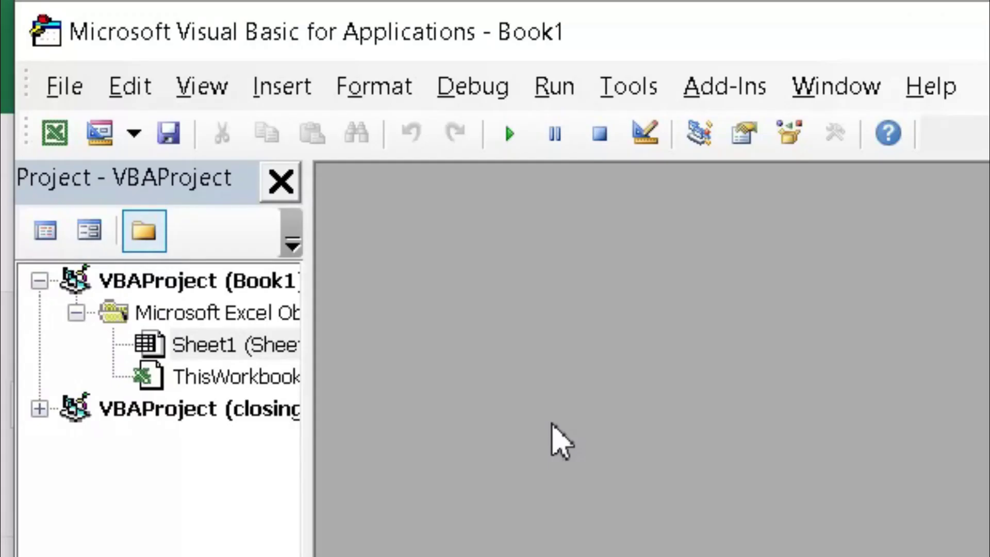
{"action": "left_click", "coordinate": [300, 89]}
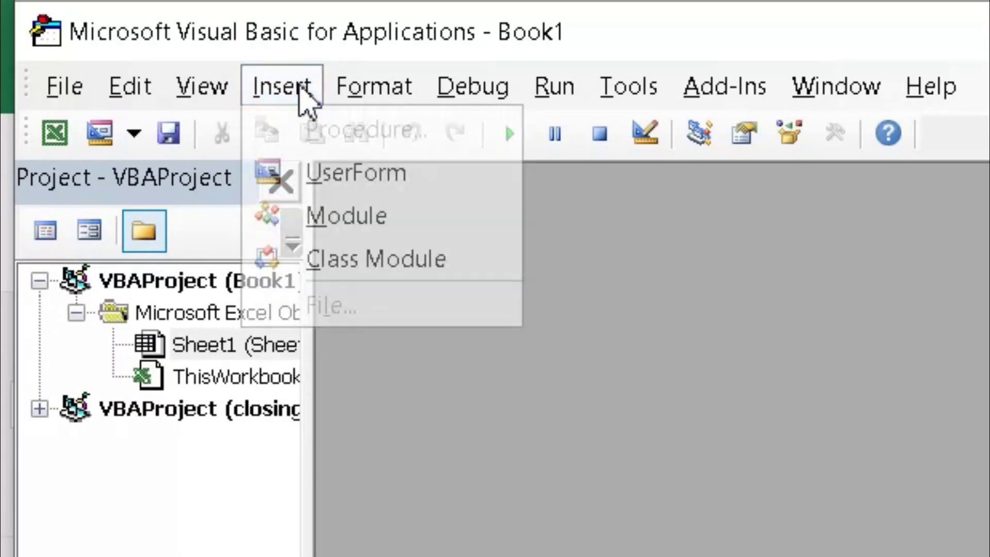
{"action": "left_click", "coordinate": [316, 217]}
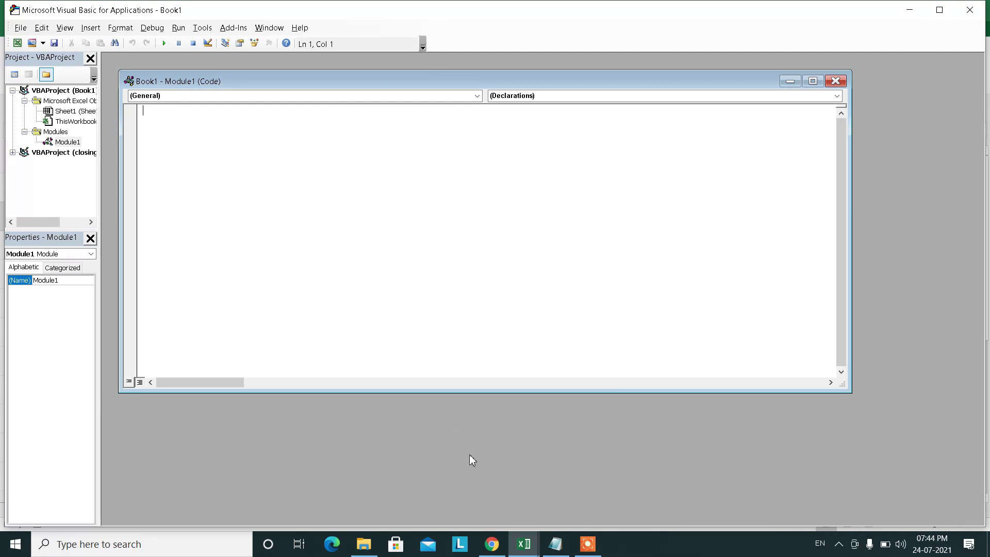
- Copy all the SpellNumber code from Excel Code.txt in Downloads
{"action": "left_click", "coordinate": [375, 546]}
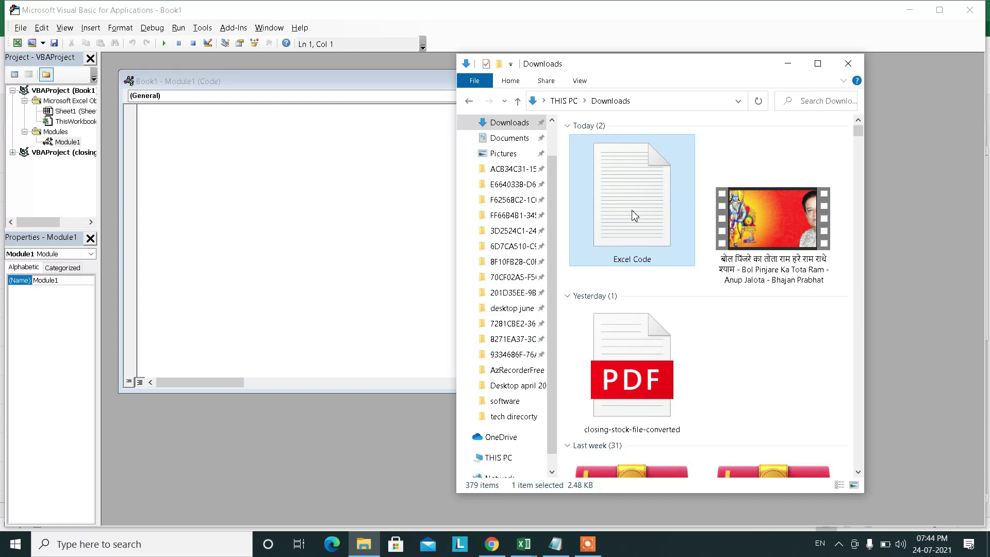
{"action": "double_click", "coordinate": [632, 216]}
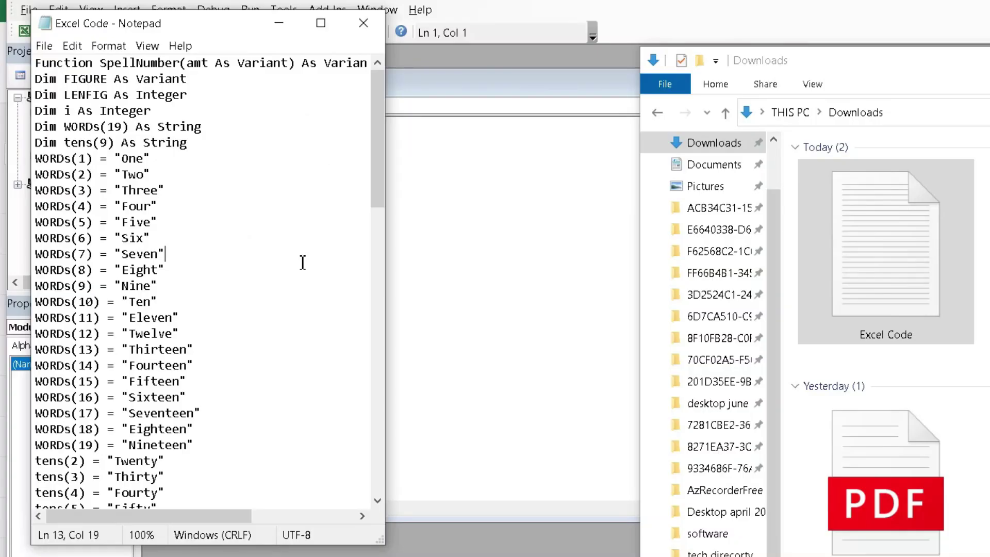
{"action": "key", "text": "ctrl+a"}
{"action": "key", "text": "ctrl+c"}
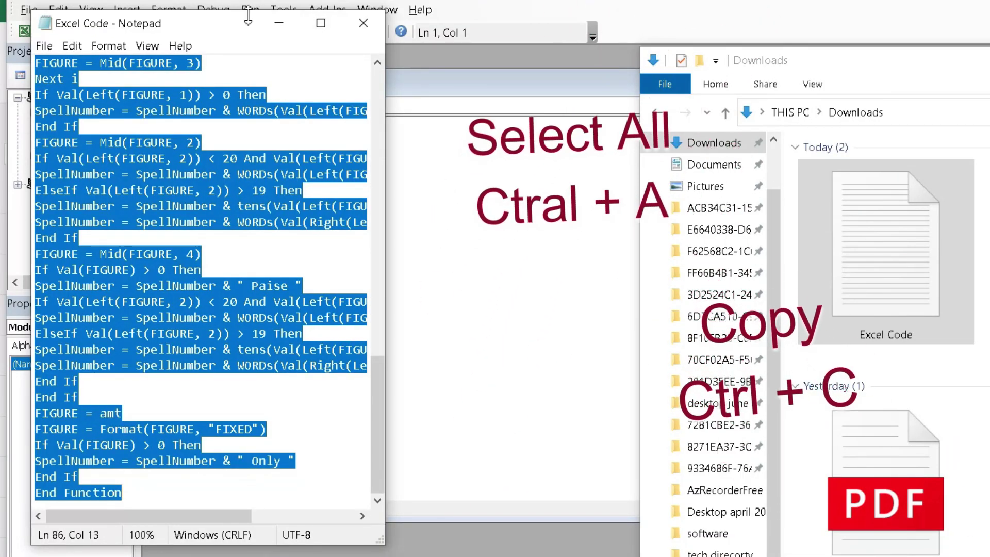
- Paste the copied code into the empty Module1 code window
{"action": "left_click", "coordinate": [279, 23]}
{"action": "left_click", "coordinate": [397, 194]}
{"action": "right_click", "coordinate": [395, 170]}
{"action": "left_click", "coordinate": [269, 164]}
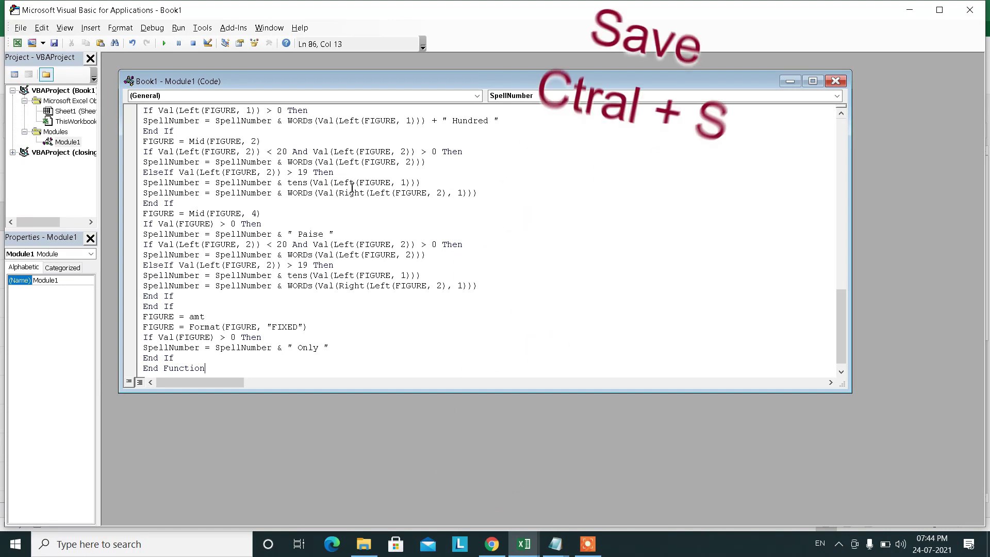
- Save Book1 as an Excel Macro-Enabled Workbook and return to the worksheet
{"action": "key", "text": "ctrl+s"}
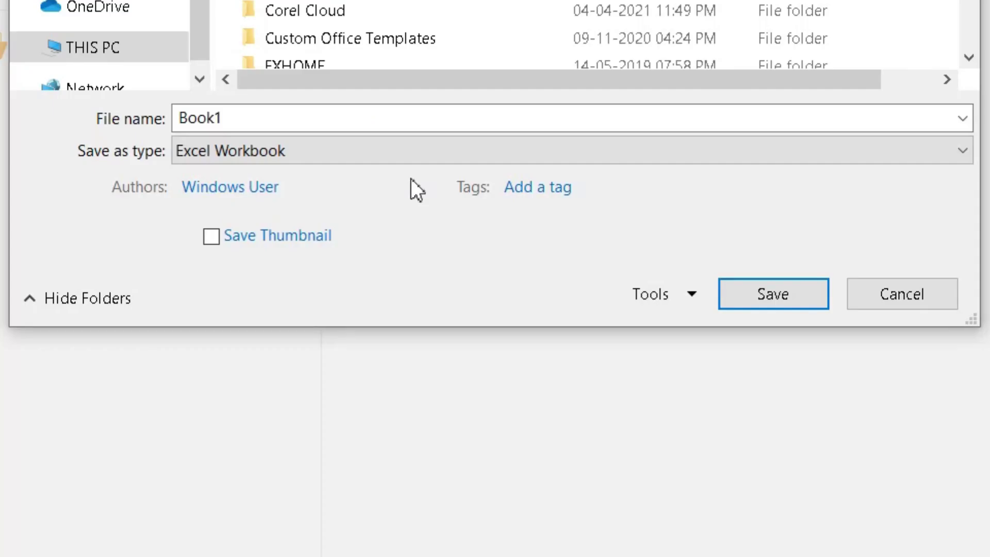
{"action": "left_click", "coordinate": [387, 151]}
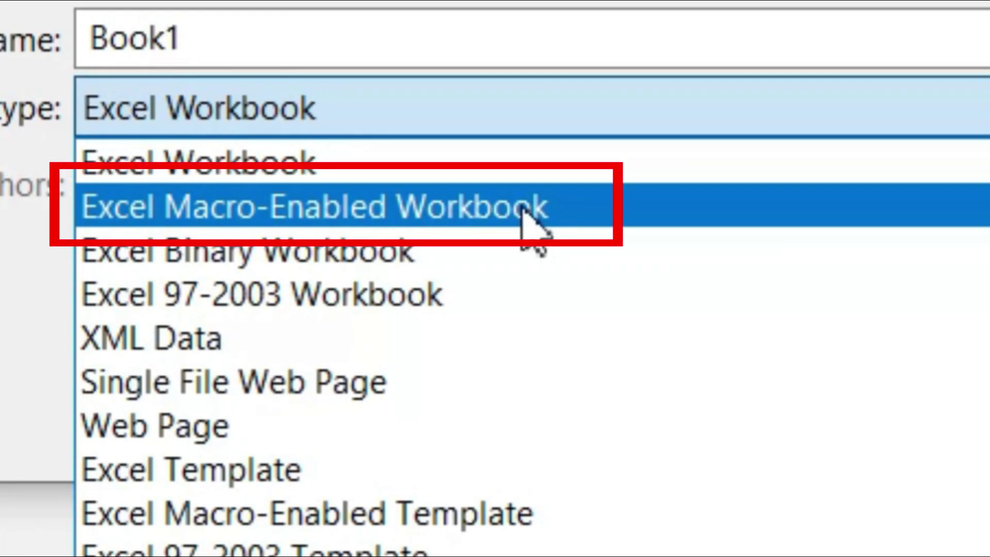
{"action": "left_click", "coordinate": [523, 212]}
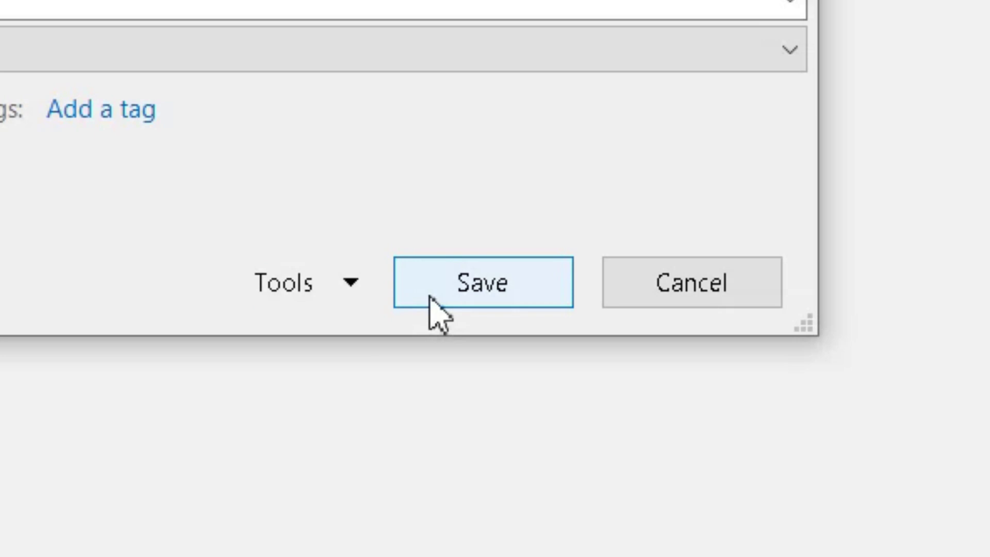
{"action": "left_click", "coordinate": [431, 295]}
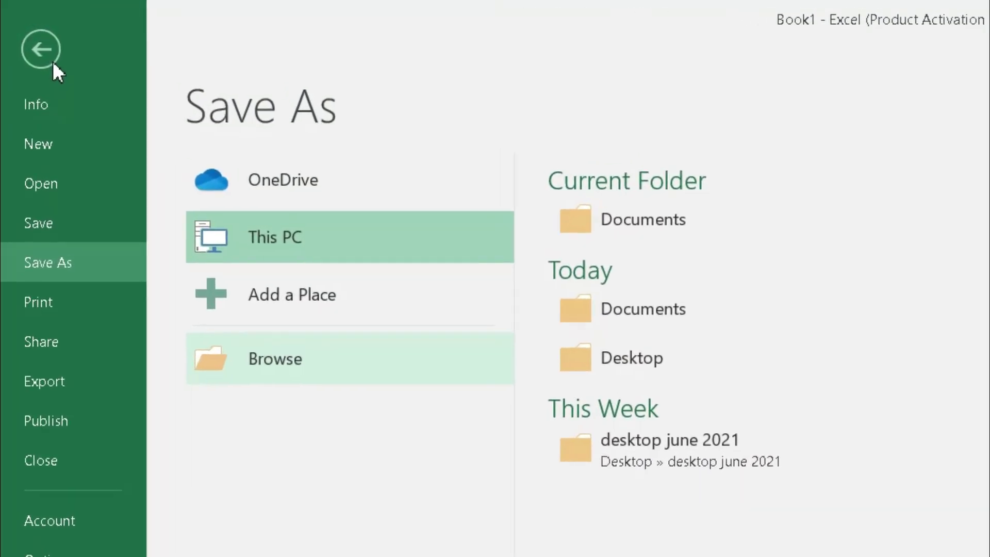
{"action": "left_click", "coordinate": [38, 44]}
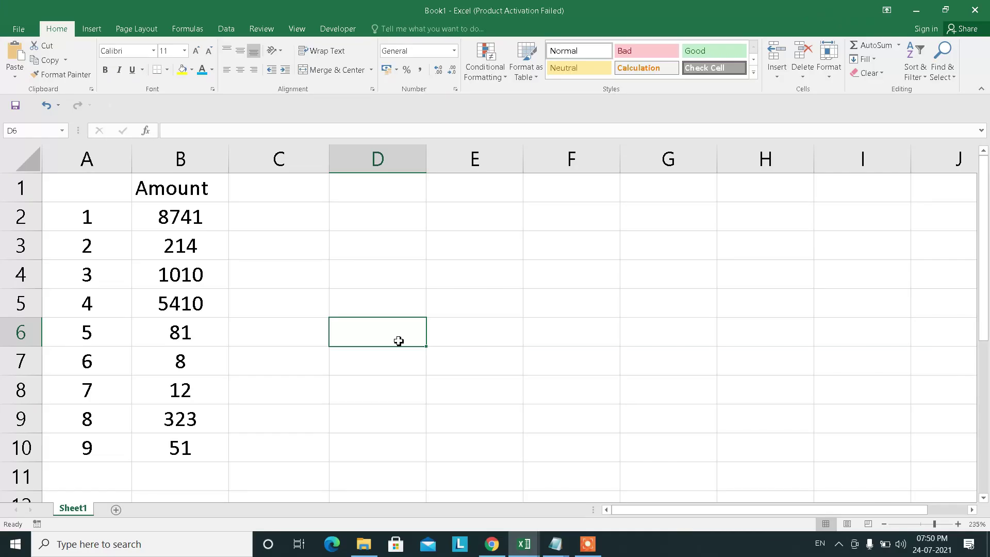
- Enter =SpellNumber(B2) in C2 so 8741 is spelled out in rupees
{"action": "left_click", "coordinate": [270, 223]}
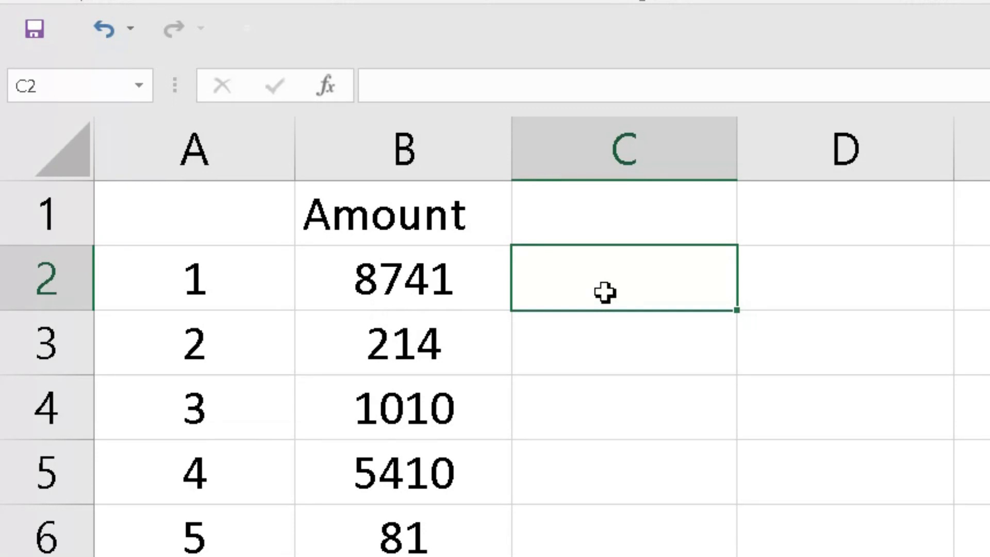
{"action": "type", "text": "="}
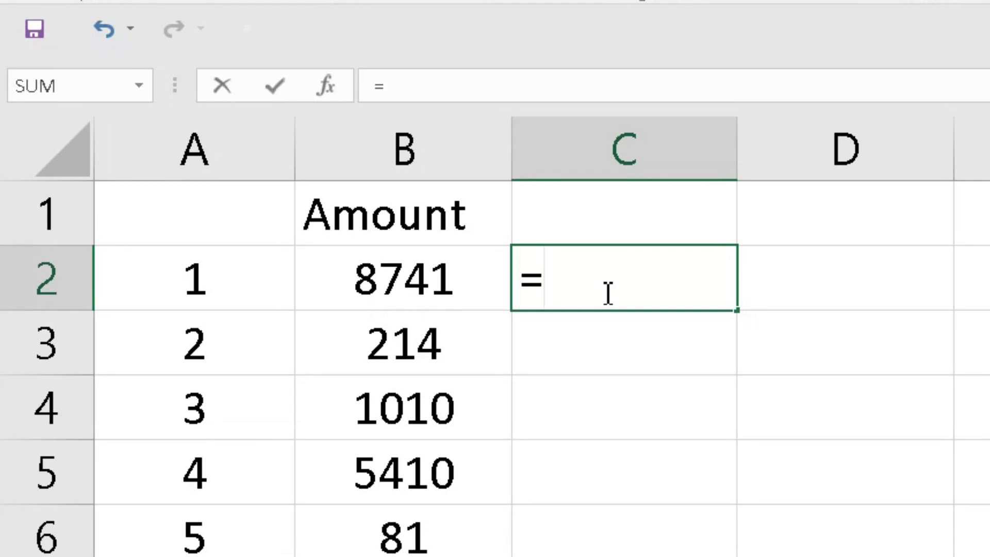
{"action": "type", "text": "spe"}
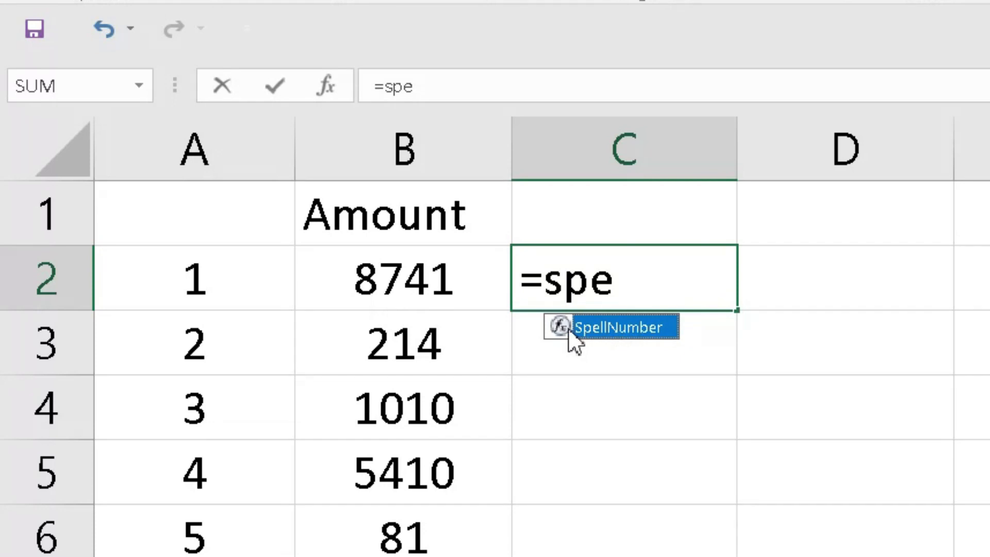
{"action": "double_click", "coordinate": [586, 334]}
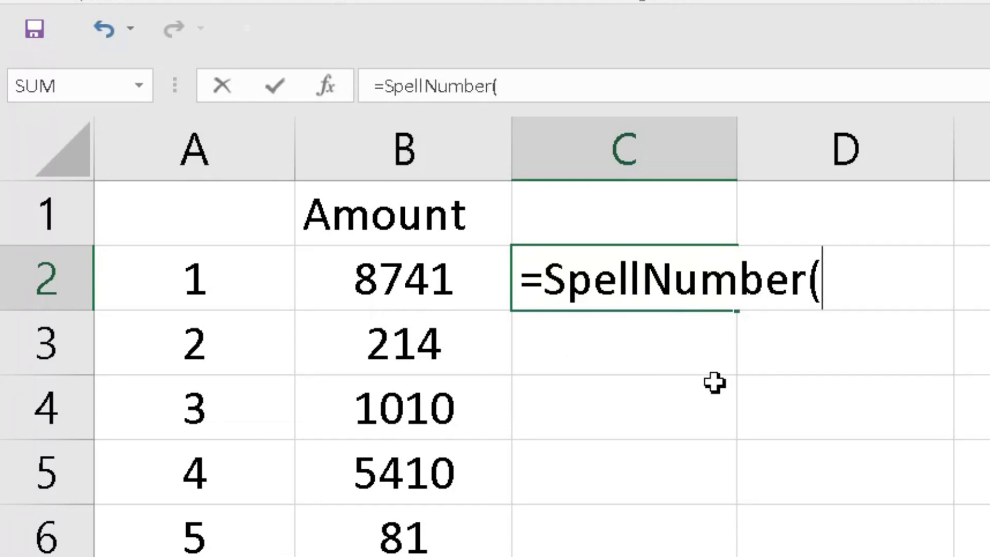
{"action": "left_click", "coordinate": [409, 279]}
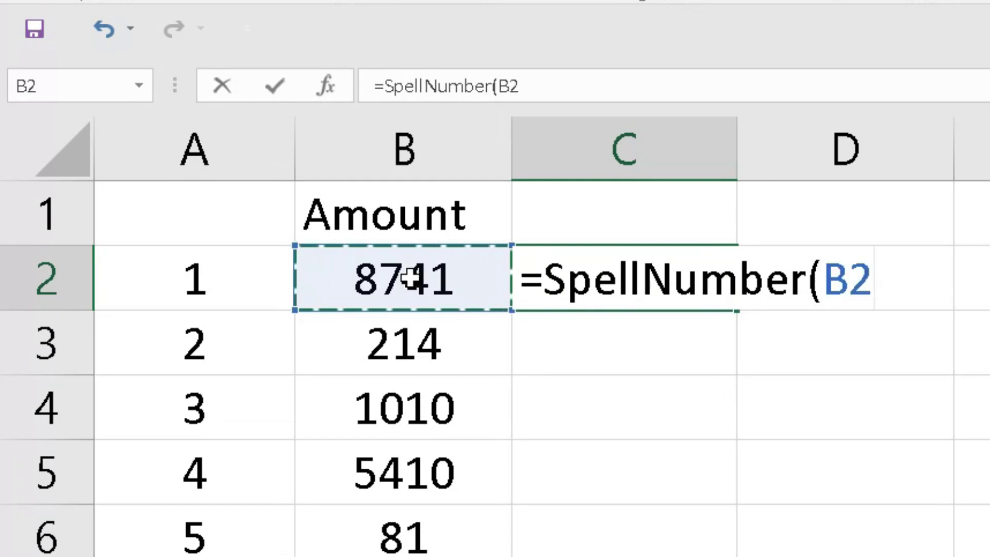
{"action": "type", "text": ")"}
{"action": "key", "text": "Return"}
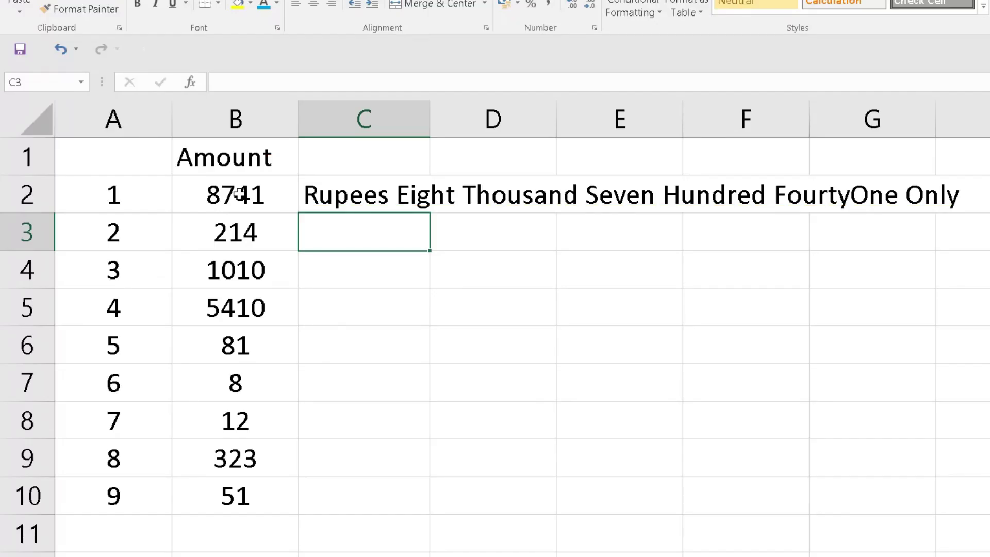
- Widen column C and fill the SpellNumber formula from C2 down to C10
{"action": "mouse_move", "coordinate": [430, 110]}
{"action": "left_mouse_down"}
{"action": "mouse_move", "coordinate": [640, 125]}
{"action": "mouse_move", "coordinate": [960, 110]}
{"action": "left_mouse_up"}
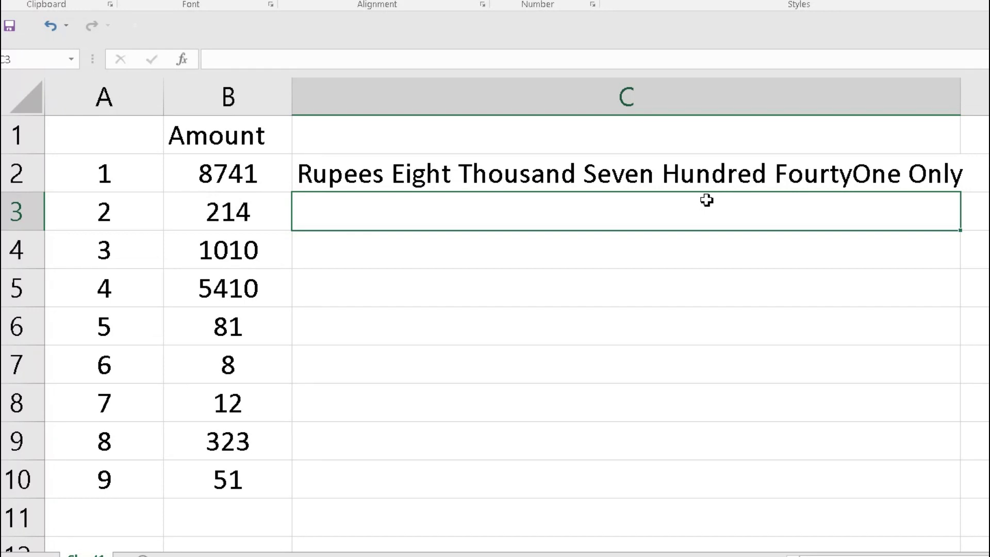
{"action": "left_click", "coordinate": [894, 181]}
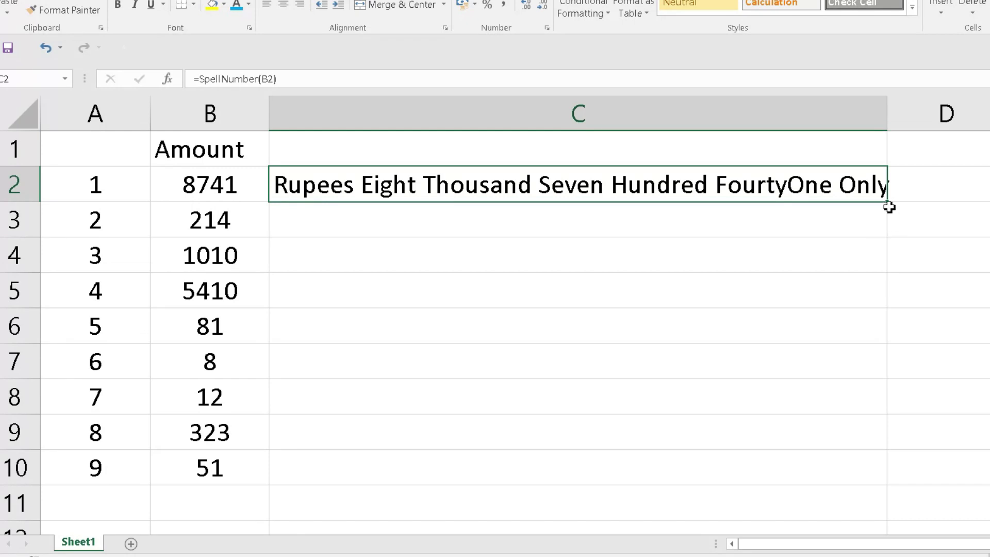
{"action": "left_click_drag", "start_coordinate": [887, 201], "coordinate": [894, 478]}
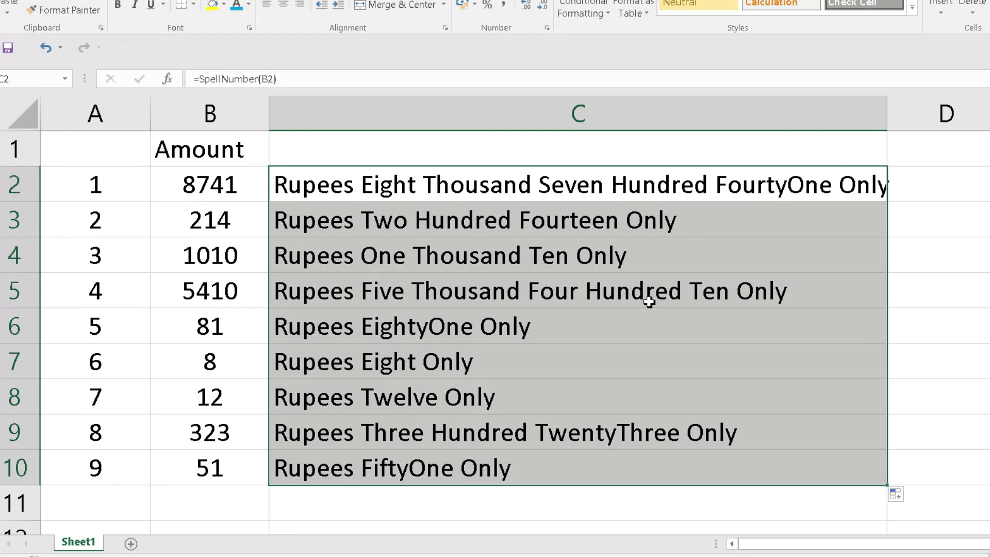
{"action": "left_click", "coordinate": [422, 249]}
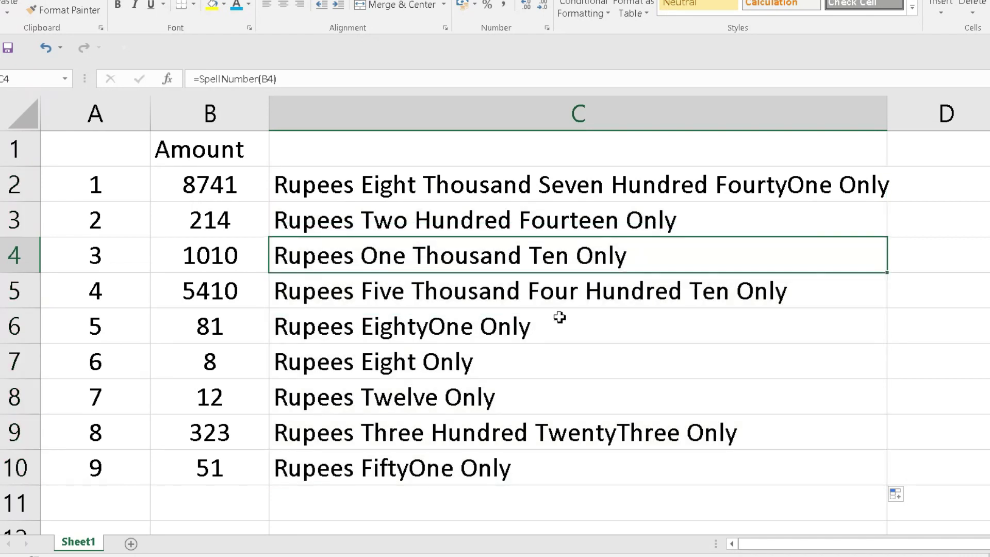